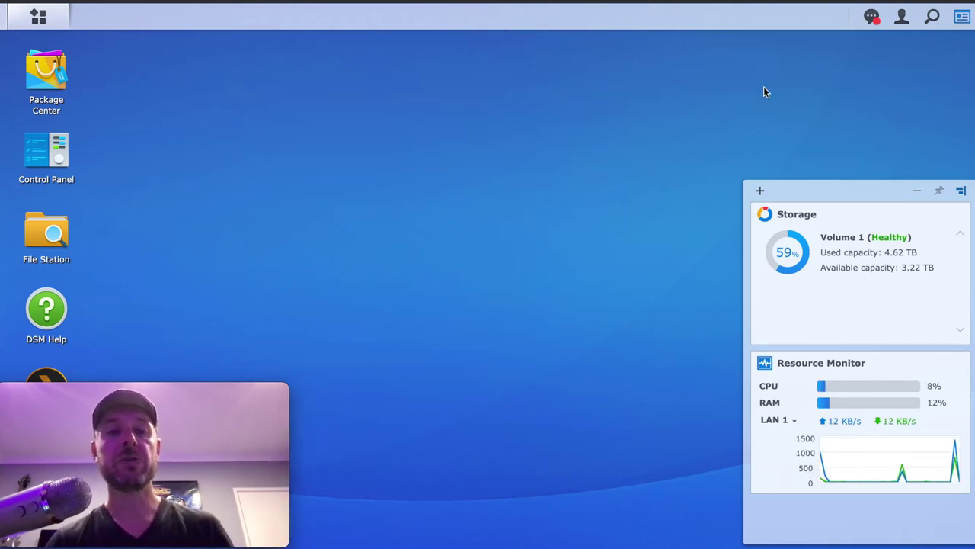
Launch Control Panel from the desktop and shrink its window so the desktop shortcuts show beside it
{"action": "left_click", "coordinate": [45, 153]}
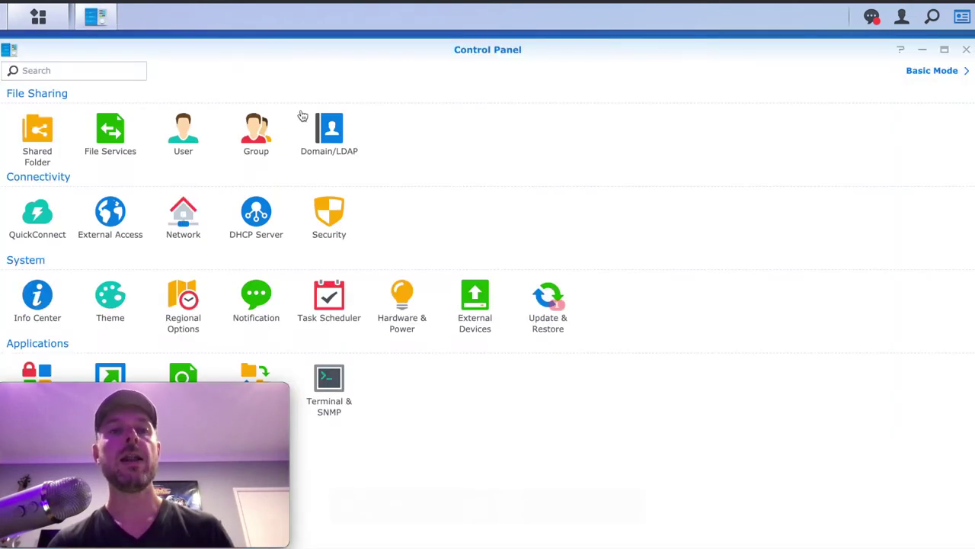
{"action": "left_click_drag", "start_coordinate": [325, 47], "coordinate": [665, 47]}
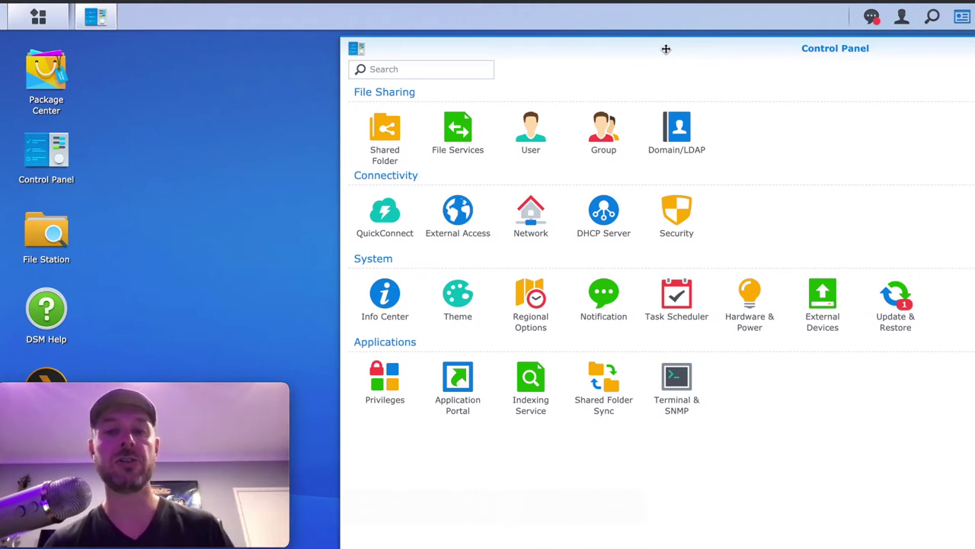
{"action": "left_click_drag", "start_coordinate": [666, 50], "coordinate": [621, 39]}
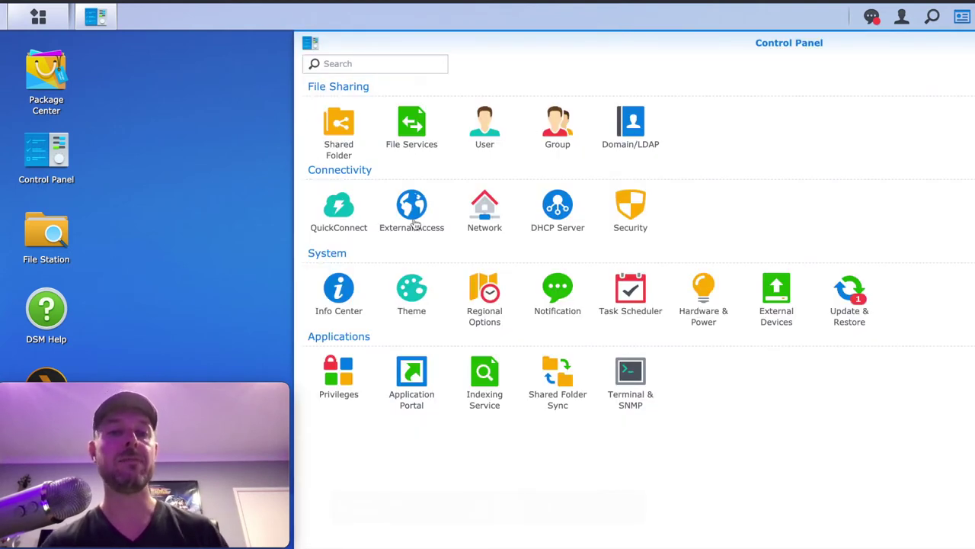
Go to DHCP Server under Connectivity and select the LAN 1 interface
{"action": "left_click", "coordinate": [561, 211]}
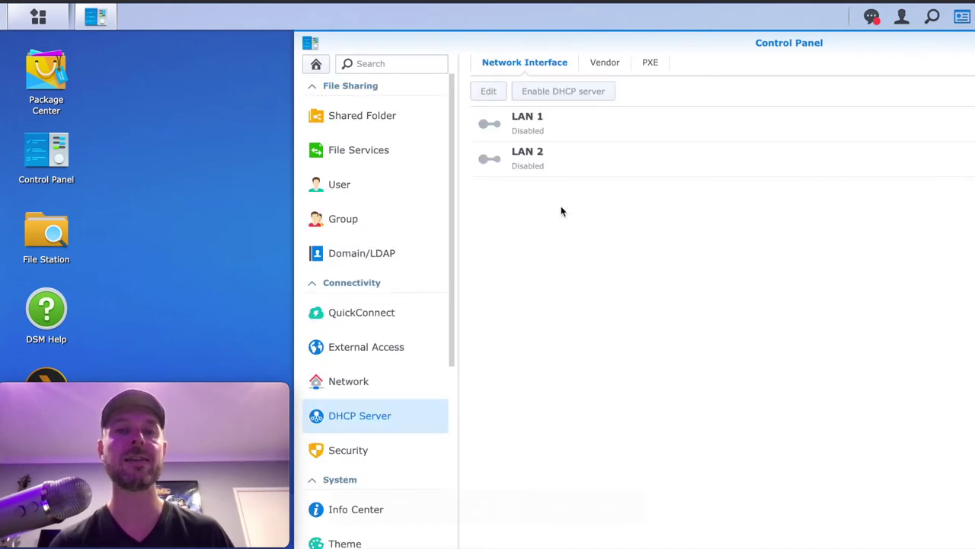
{"action": "left_click_drag", "start_coordinate": [586, 47], "coordinate": [556, 46]}
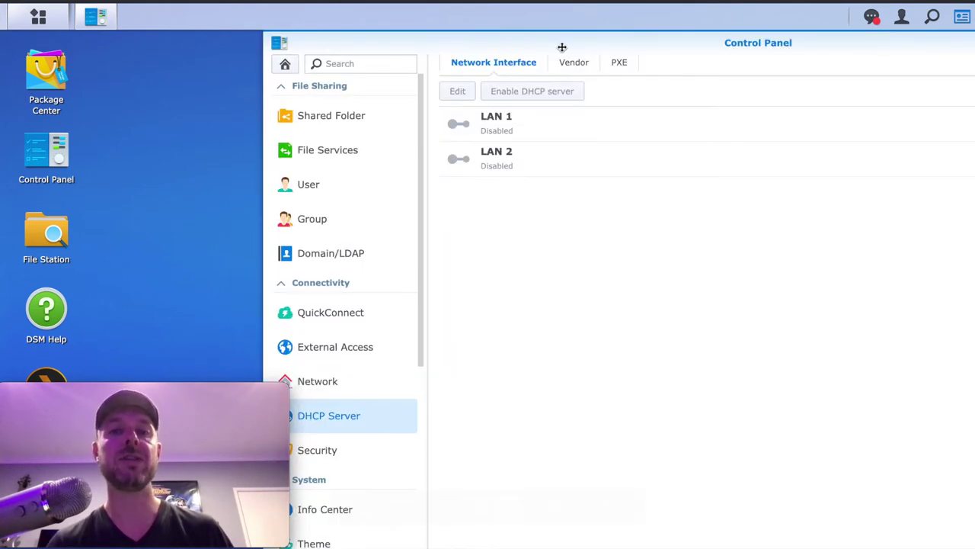
{"action": "left_click", "coordinate": [540, 130]}
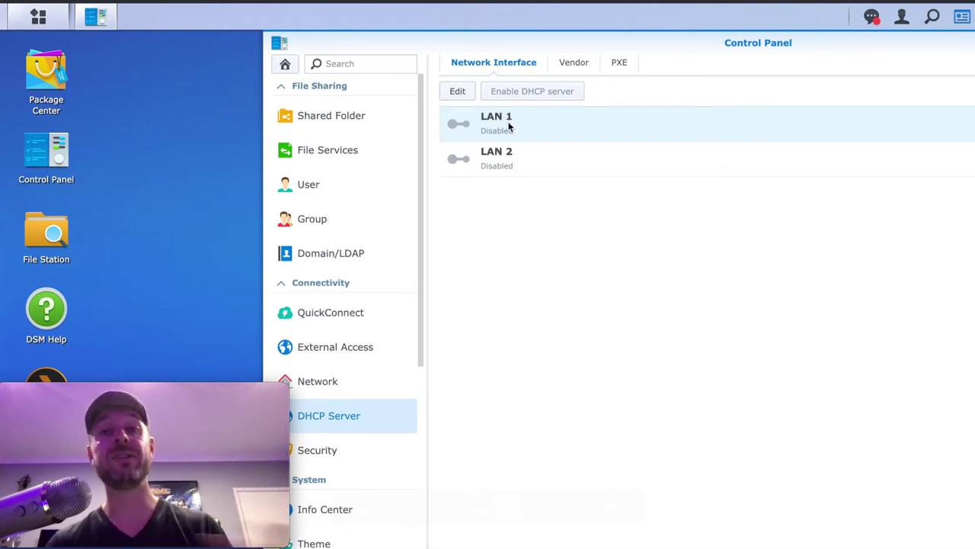
Edit LAN 1's DHCP settings and enable the DHCP server
{"action": "left_click", "coordinate": [458, 91]}
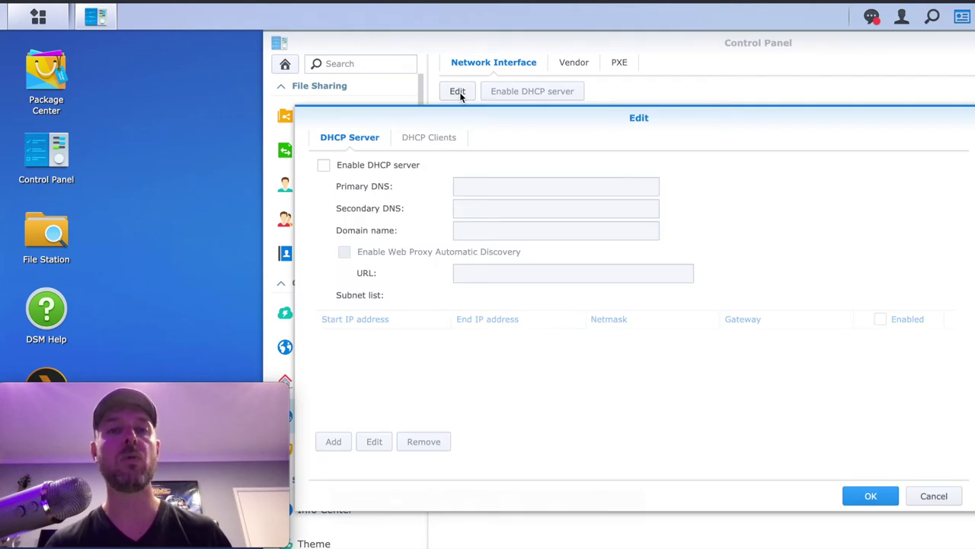
{"action": "left_click_drag", "start_coordinate": [429, 126], "coordinate": [424, 106]}
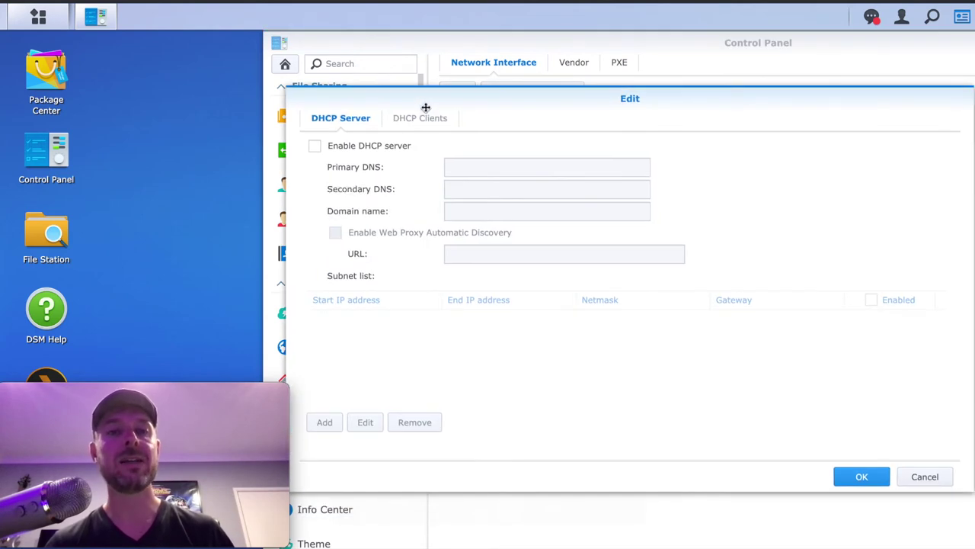
{"action": "left_click", "coordinate": [317, 145]}
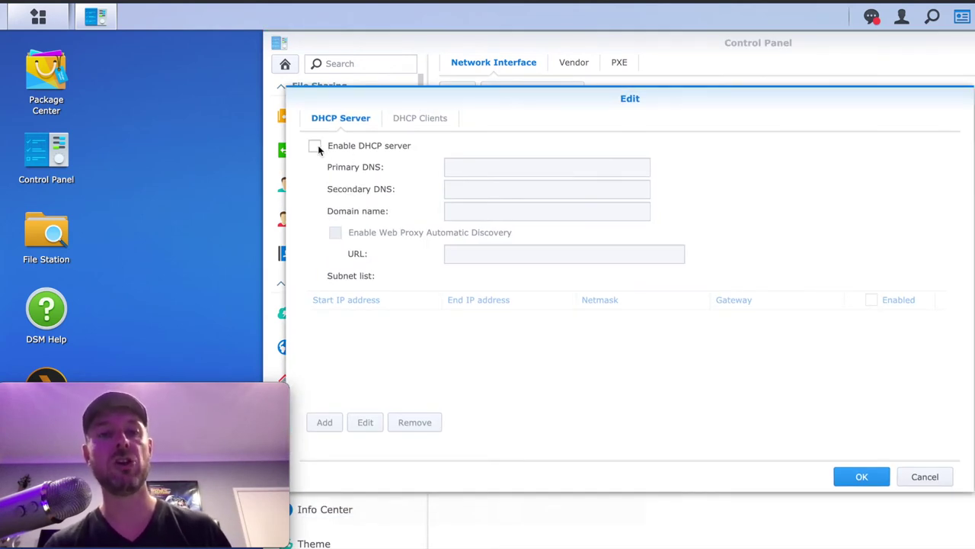
Set primary DNS 172.16.1.30, secondary DNS 8.8.8.8 and domain name homedemo.com
{"action": "left_click", "coordinate": [502, 169]}
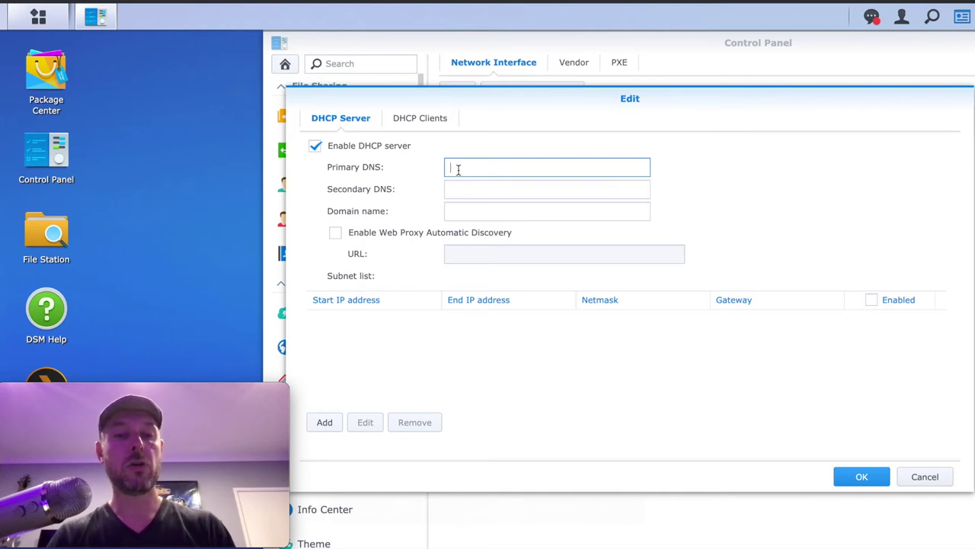
{"action": "type", "text": "172.16"}
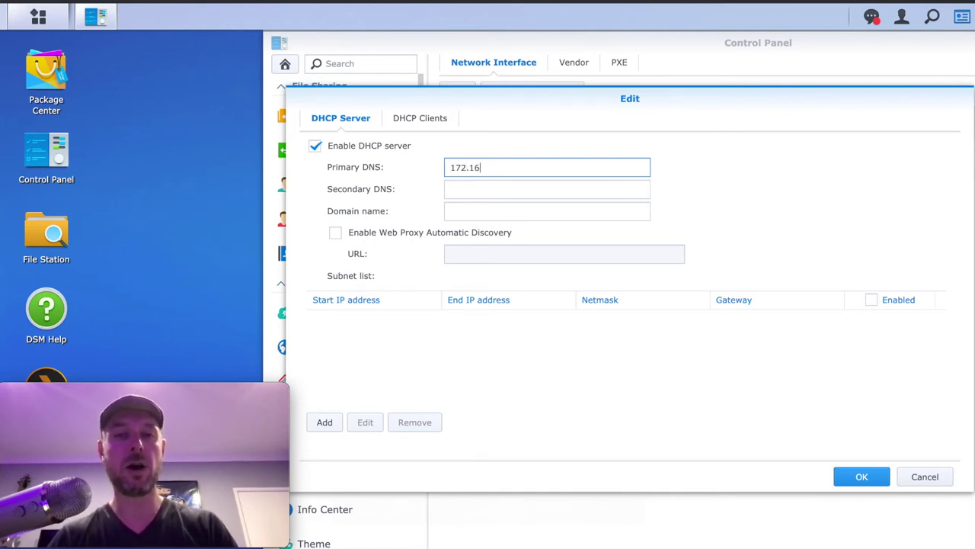
{"action": "type", "text": ".1.30"}
{"action": "left_click", "coordinate": [494, 192]}
{"action": "type", "text": "8.8.8.8"}
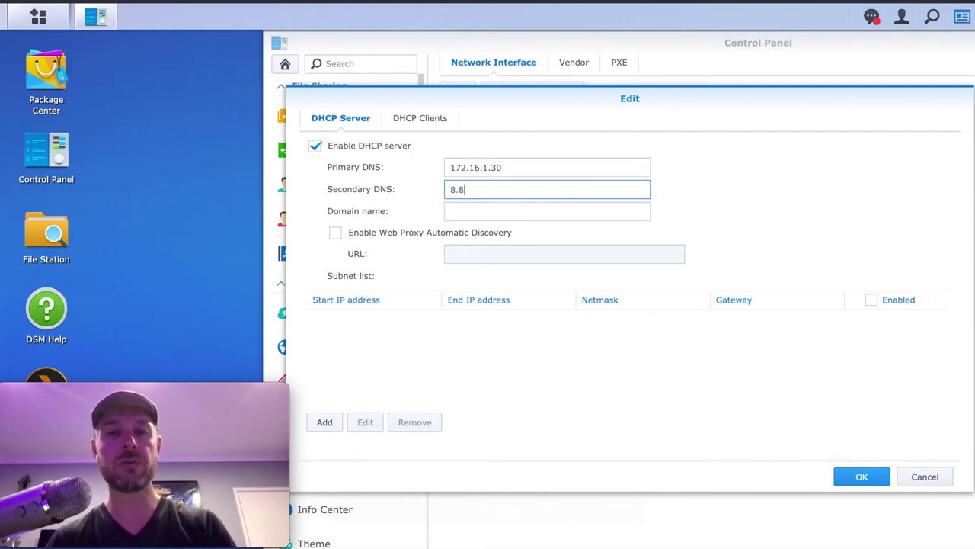
{"action": "left_click", "coordinate": [487, 211]}
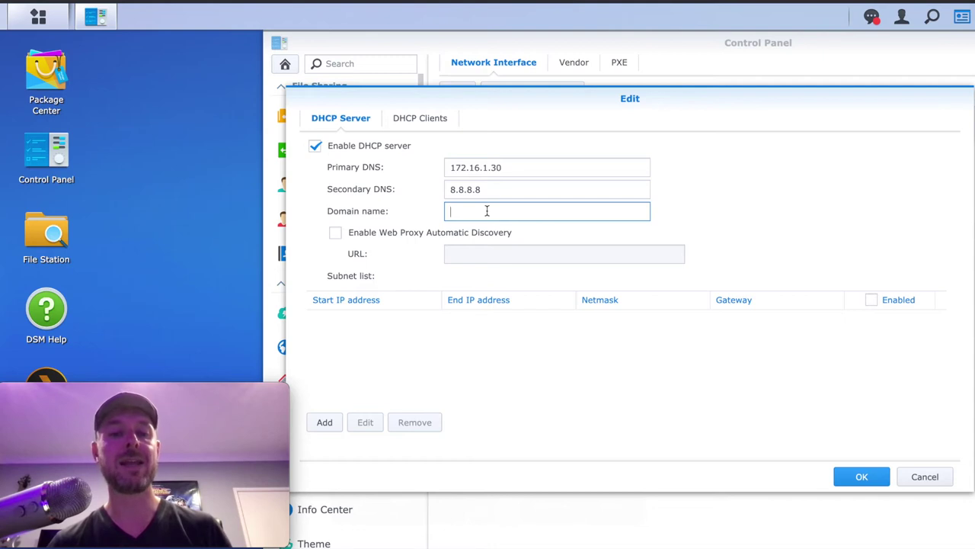
{"action": "type", "text": "homedem"}
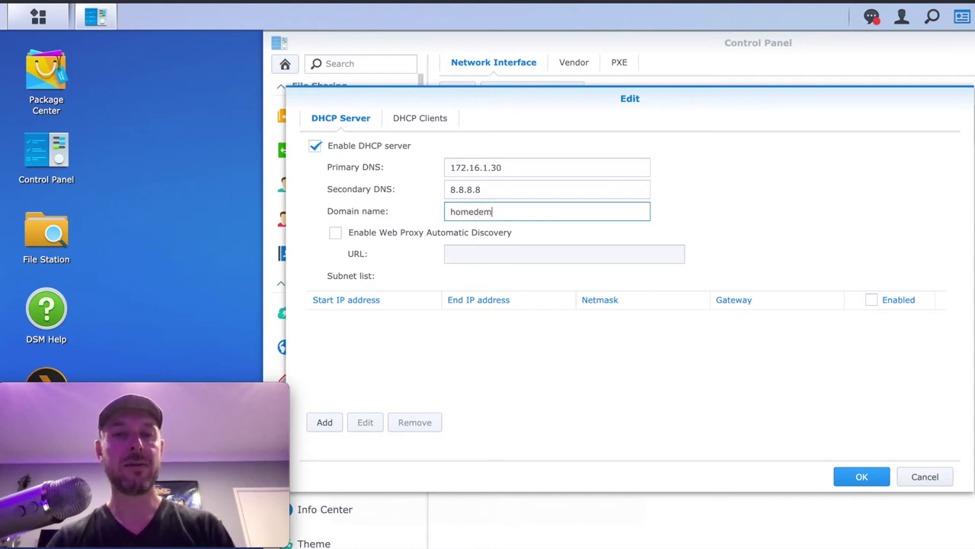
{"action": "type", "text": "o.com"}
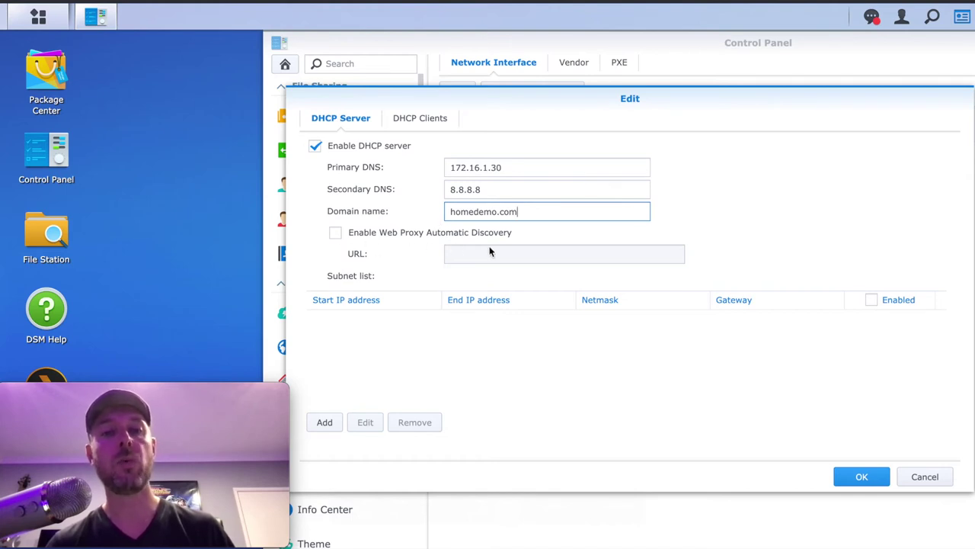
{"action": "left_click", "coordinate": [390, 354]}
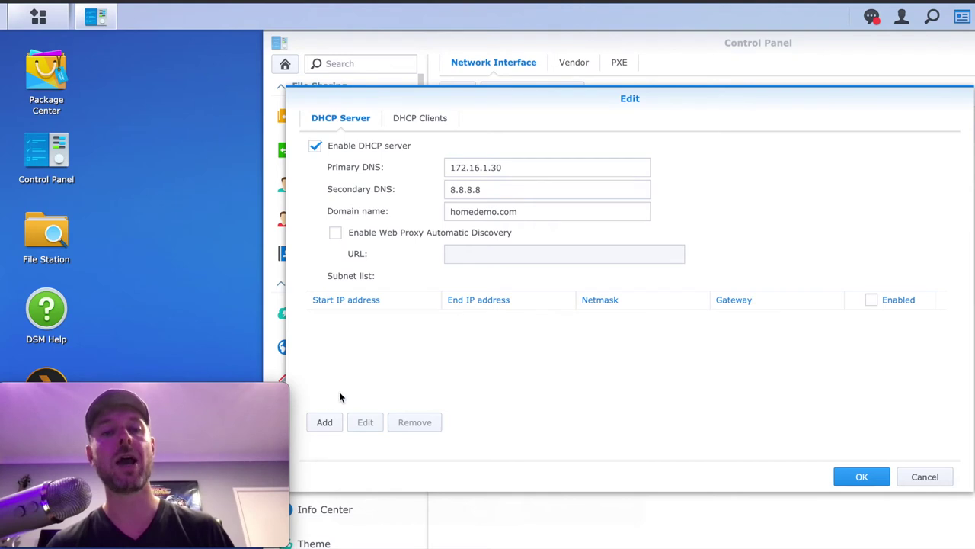
Create a new DHCP subnet with IP range 172.16.1.80 to 172.16.1.200
{"action": "left_click", "coordinate": [326, 423]}
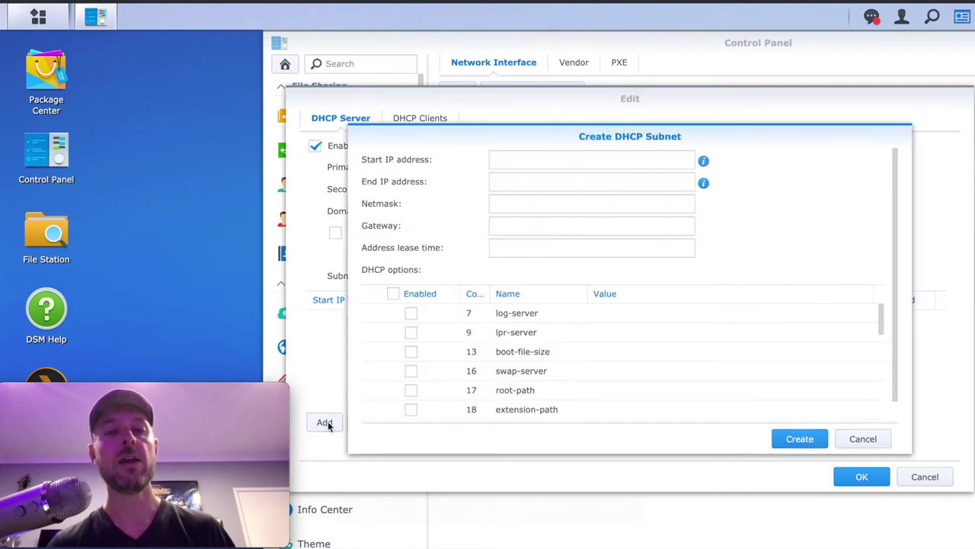
{"action": "left_click", "coordinate": [551, 160]}
{"action": "type", "text": "172.16.1."}
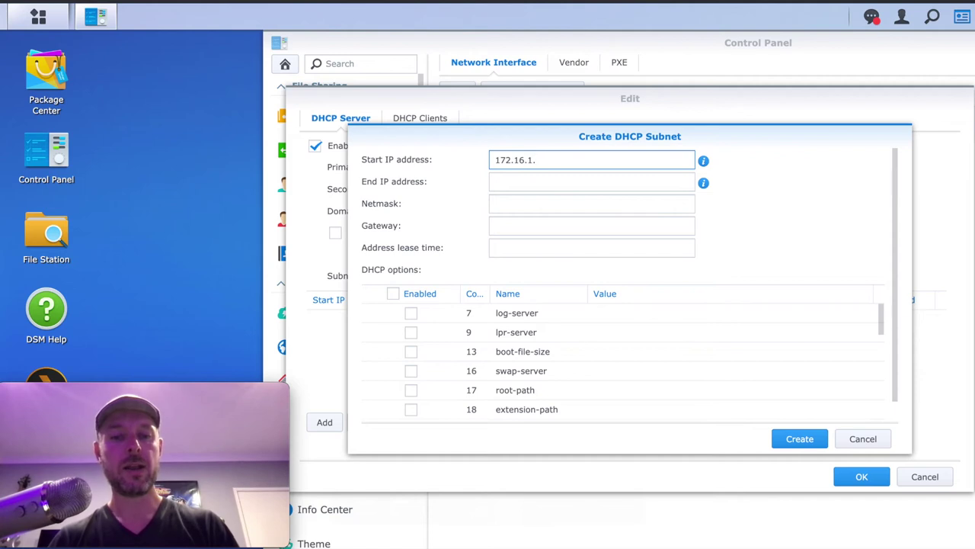
{"action": "type", "text": "80"}
{"action": "key", "text": "Tab"}
{"action": "type", "text": "172.16.1."}
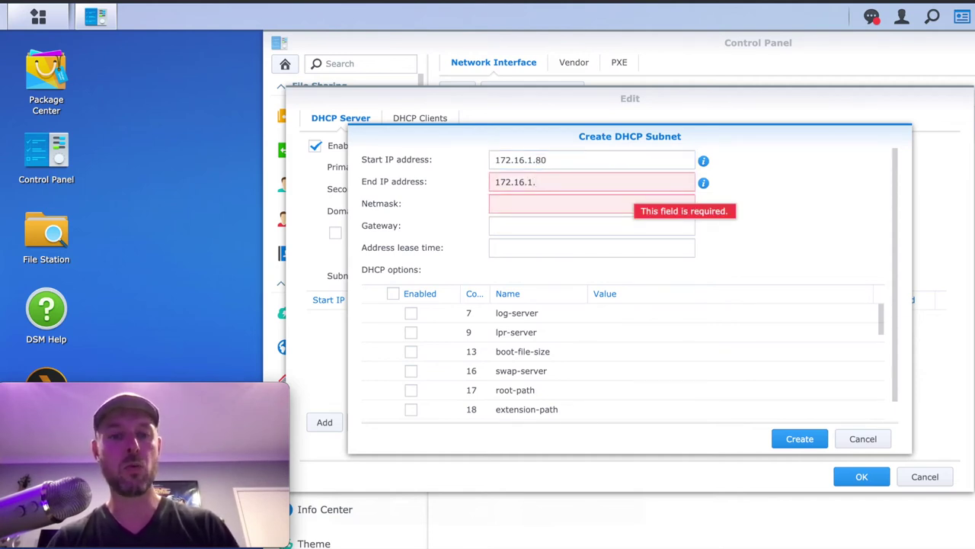
{"action": "type", "text": "200"}
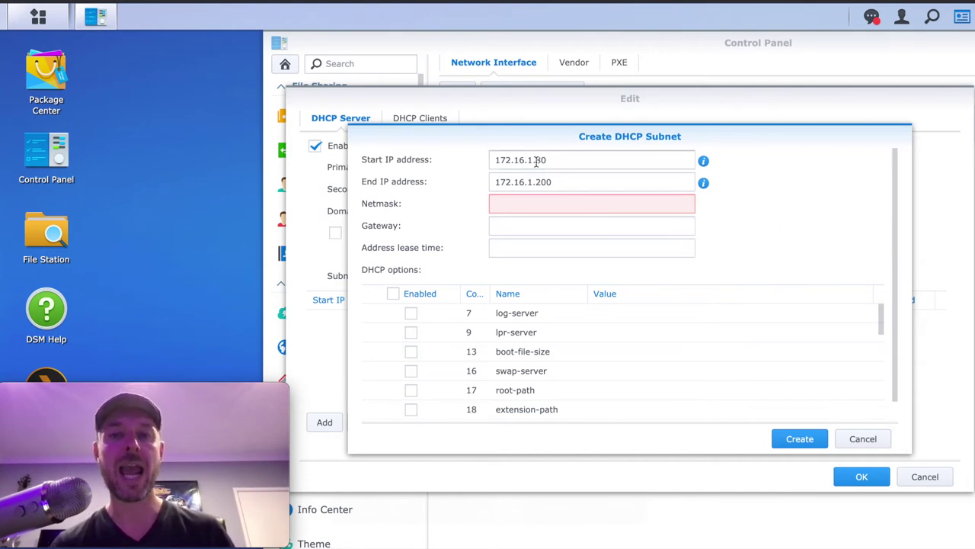
Give the subnet netmask 255.255.255.0 and gateway 172.16.1.254
{"action": "left_click", "coordinate": [519, 208]}
{"action": "type", "text": "255."}
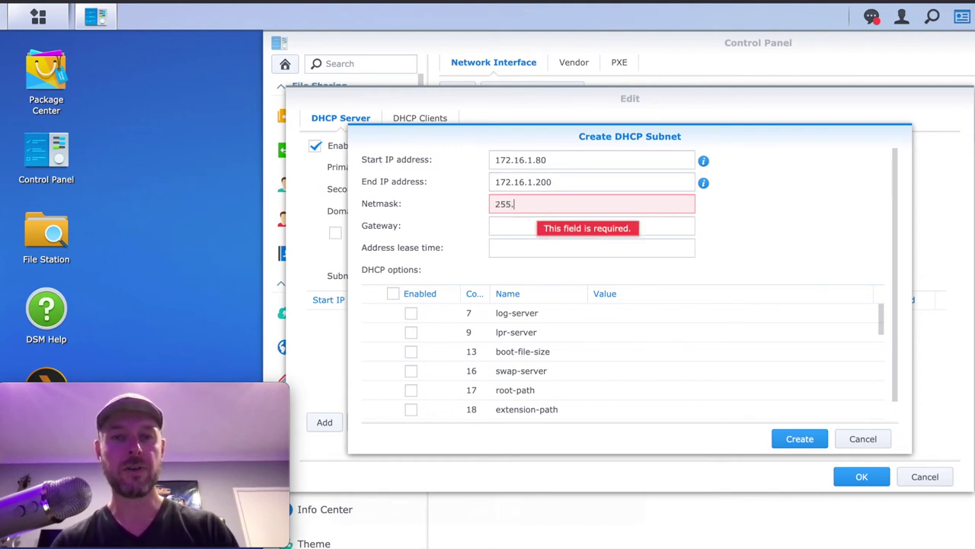
{"action": "type", "text": "255.255.0"}
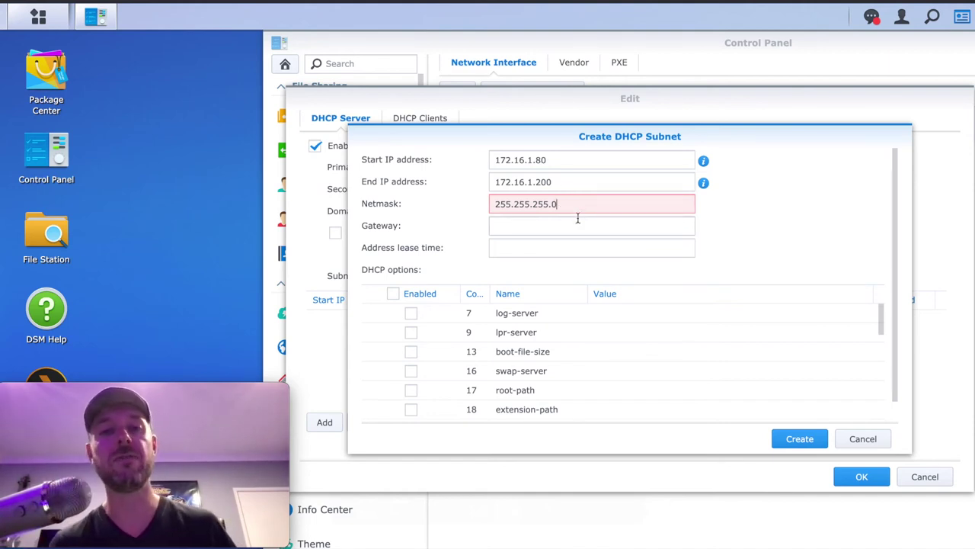
{"action": "left_click", "coordinate": [538, 230]}
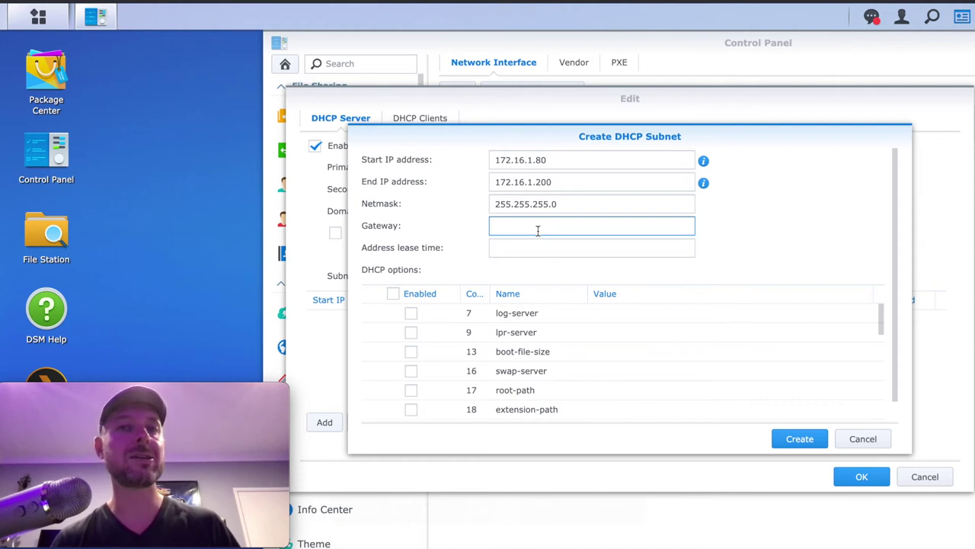
{"action": "type", "text": "172.16.1.254"}
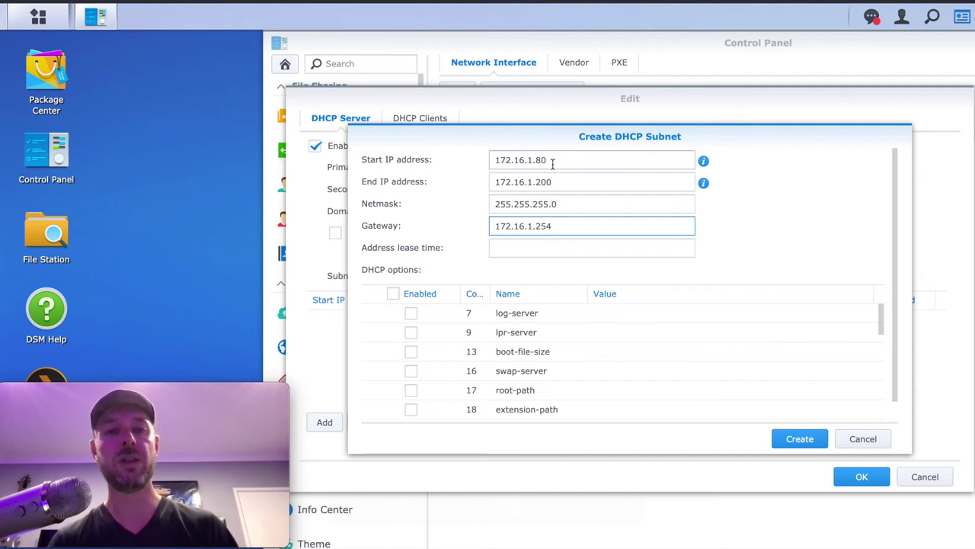
{"action": "key", "text": "Tab"}
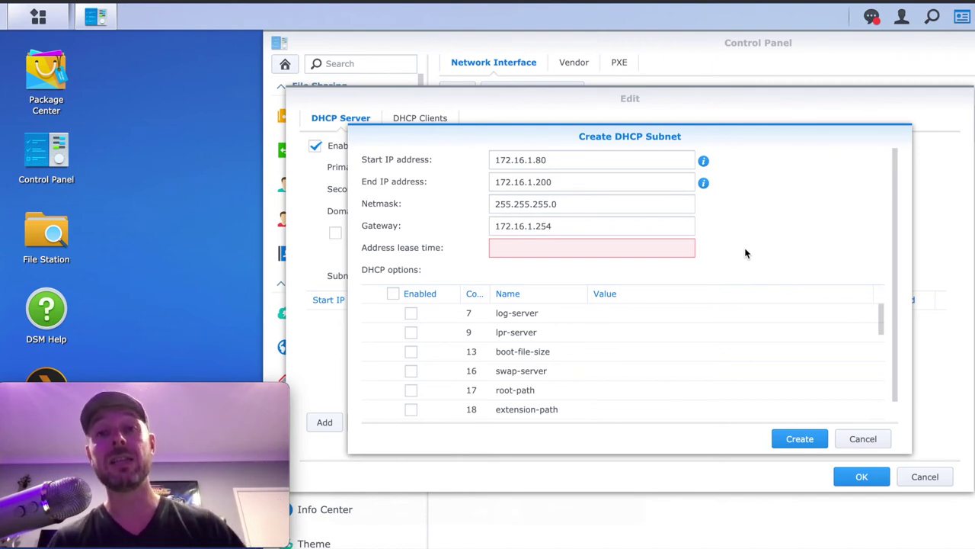
Set the address lease time to 60, review the DHCP options, and create the subnet
{"action": "left_click", "coordinate": [670, 248]}
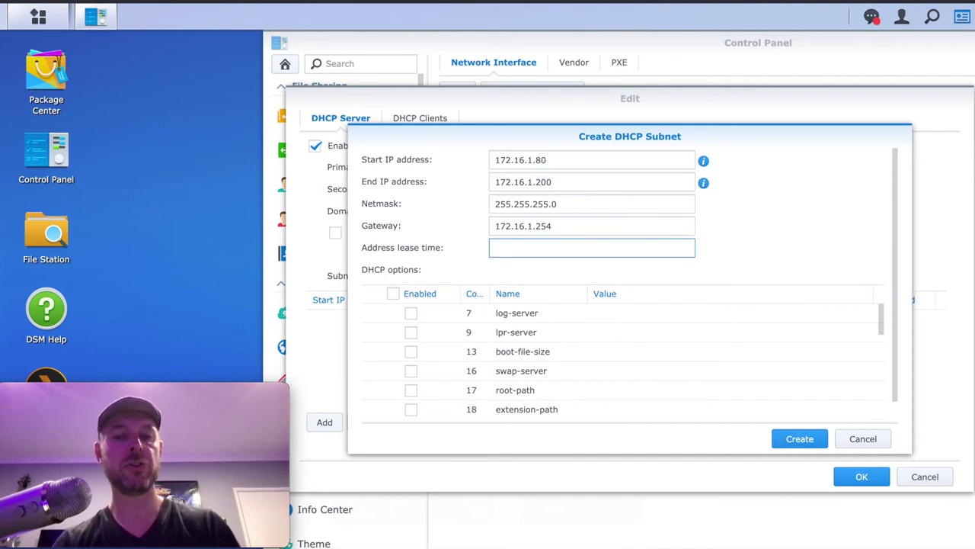
{"action": "type", "text": "60"}
{"action": "left_click", "coordinate": [822, 253]}
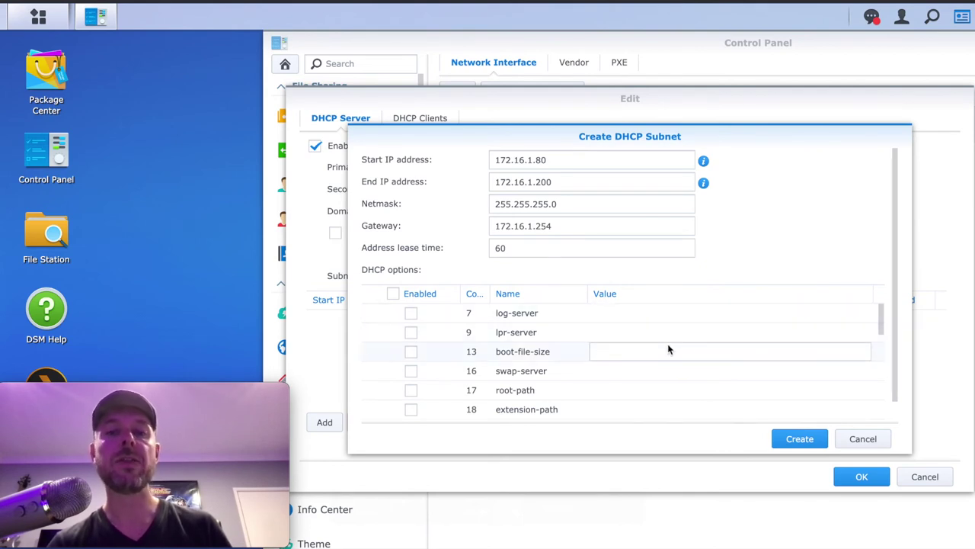
{"action": "scroll", "coordinate": [768, 352], "scroll_direction": "down", "scroll_amount": 4}
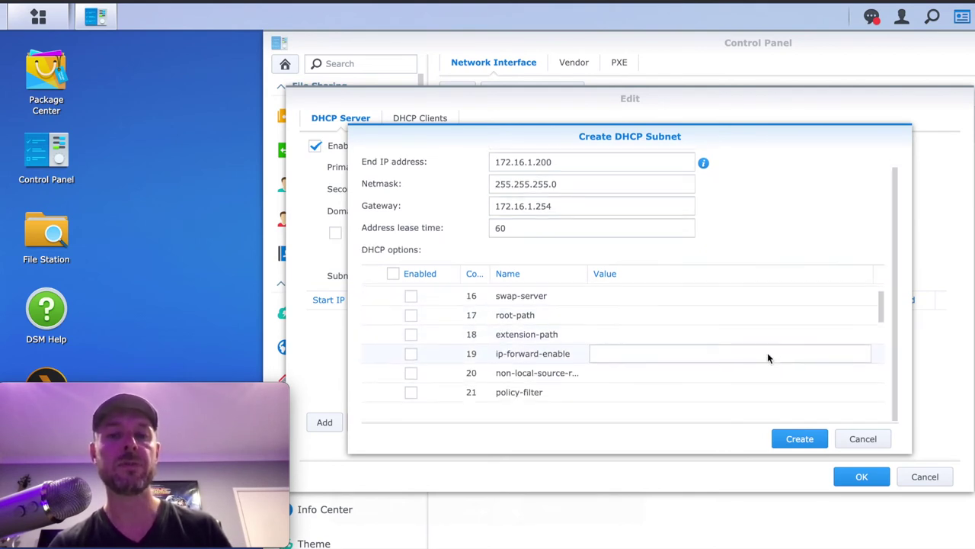
{"action": "scroll", "coordinate": [768, 352], "scroll_direction": "down", "scroll_amount": 2}
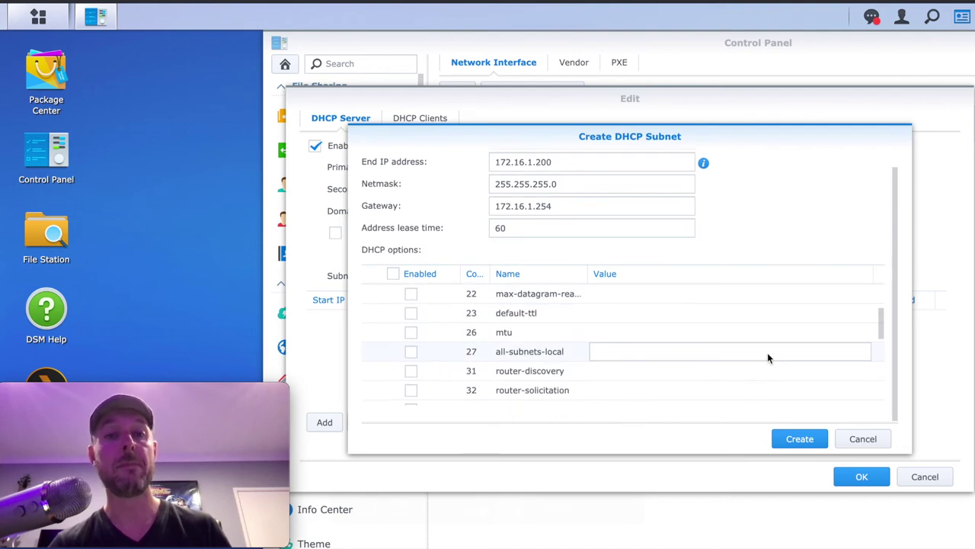
{"action": "scroll", "coordinate": [768, 352], "scroll_direction": "down", "scroll_amount": 5}
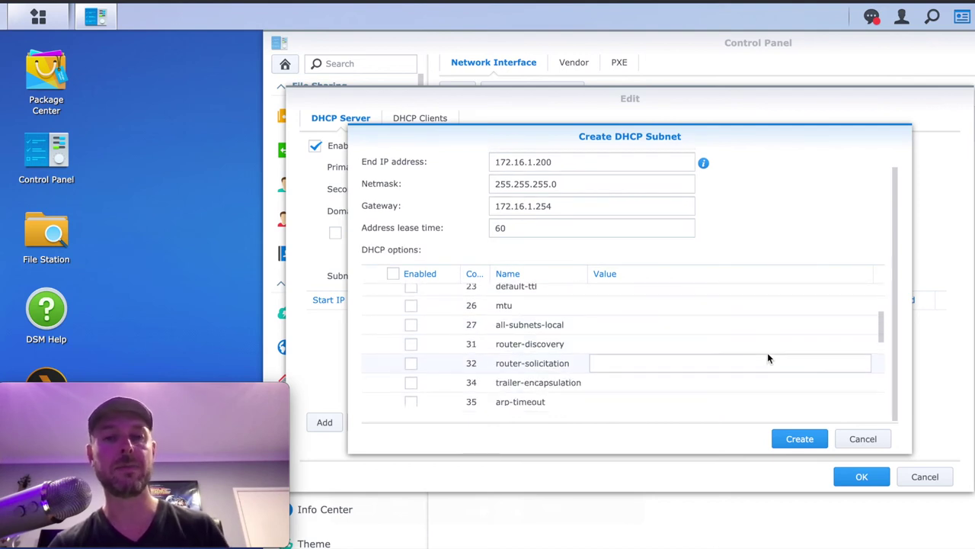
{"action": "scroll", "coordinate": [768, 358], "scroll_direction": "up", "scroll_amount": 2}
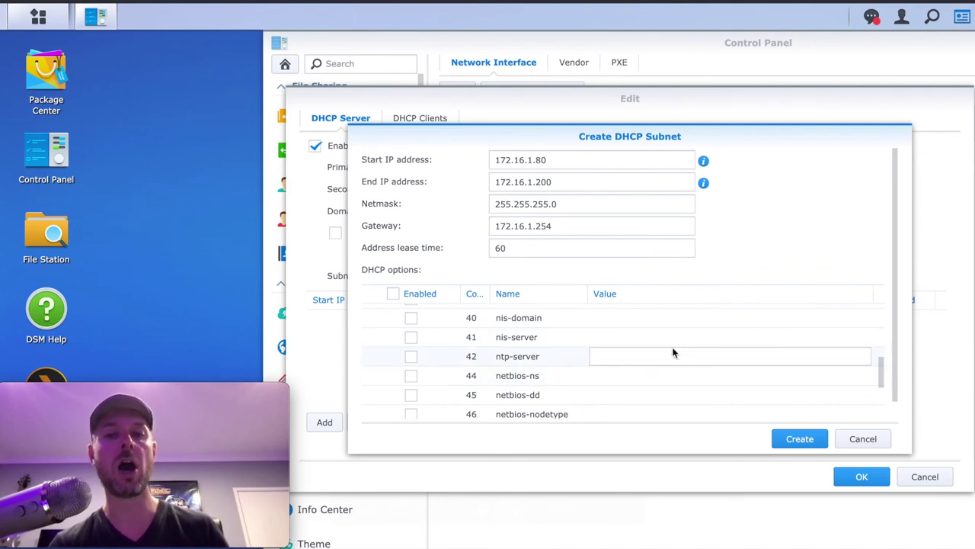
{"action": "scroll", "coordinate": [695, 353], "scroll_direction": "down", "scroll_amount": 2}
{"action": "scroll", "coordinate": [694, 354], "scroll_direction": "up", "scroll_amount": 6}
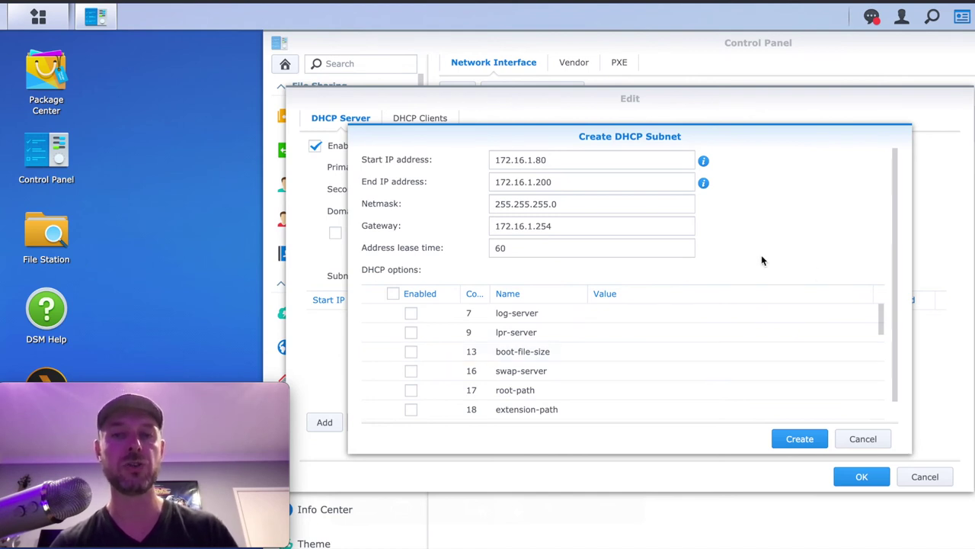
{"action": "left_click", "coordinate": [800, 440]}
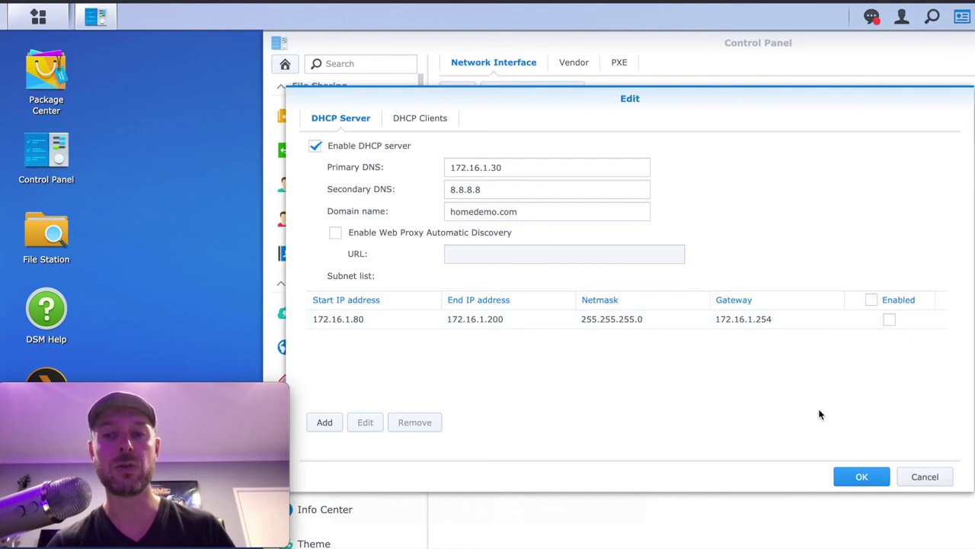
Enable the 172.16.1.80–200 subnet and save LAN 1's DHCP settings
{"action": "left_click", "coordinate": [890, 320]}
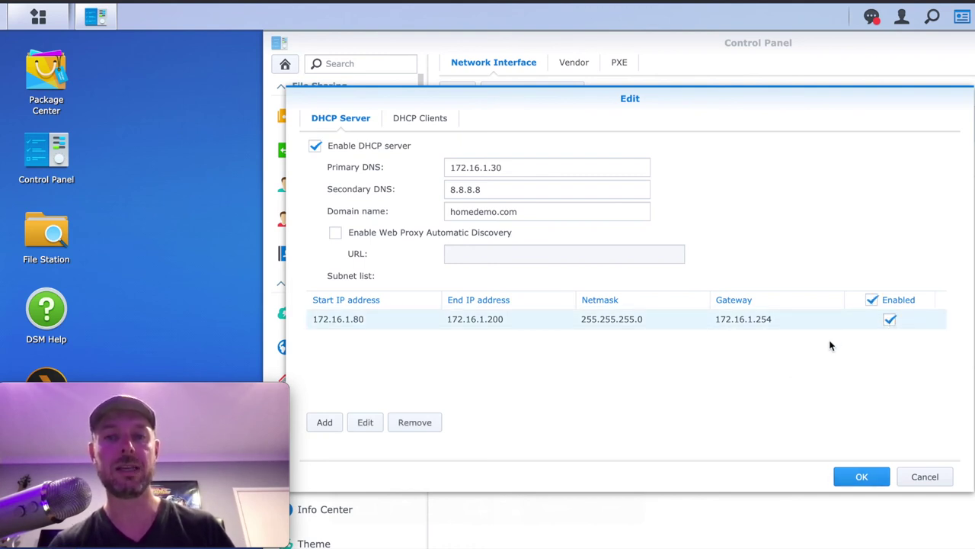
{"action": "left_click", "coordinate": [879, 479]}
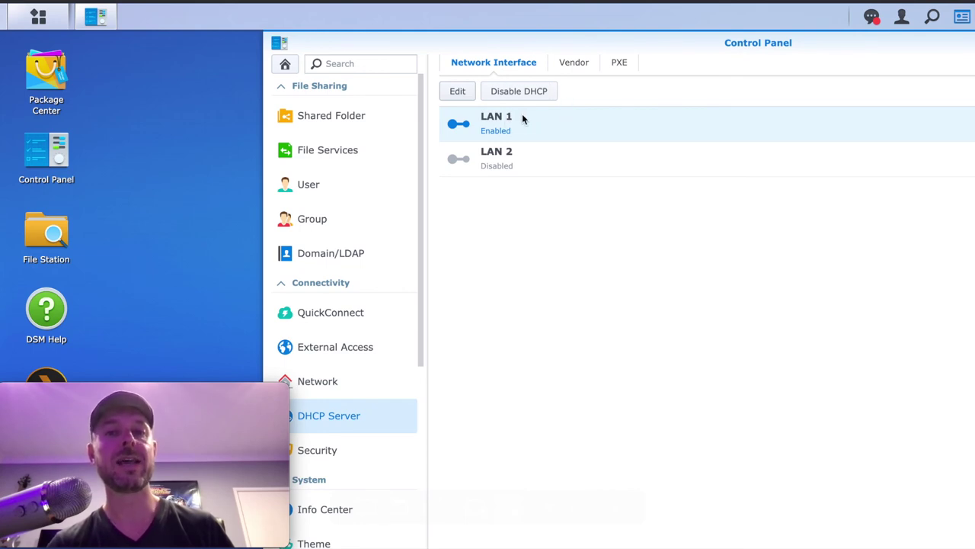
Reopen LAN 1's DHCP settings and view the DHCP Clients list
{"action": "left_click", "coordinate": [459, 92]}
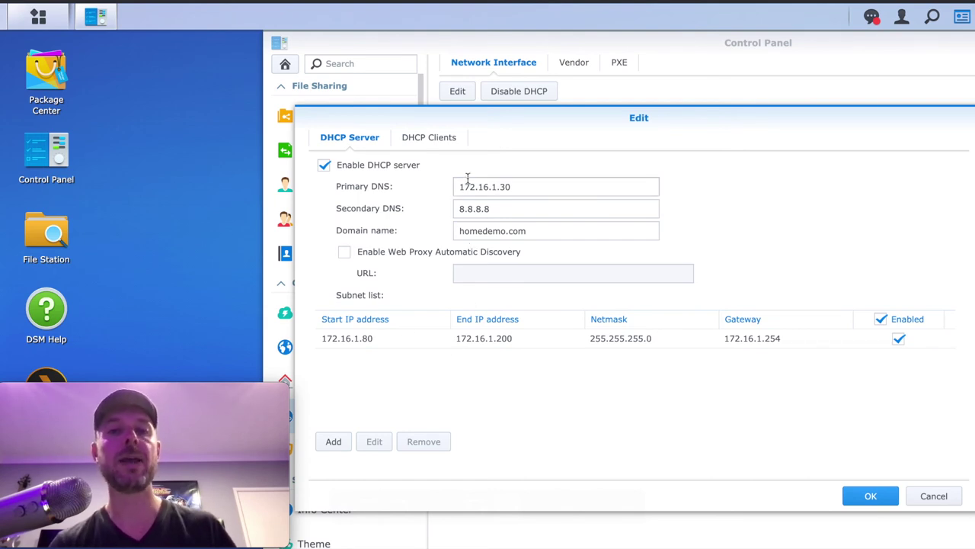
{"action": "left_click", "coordinate": [429, 139]}
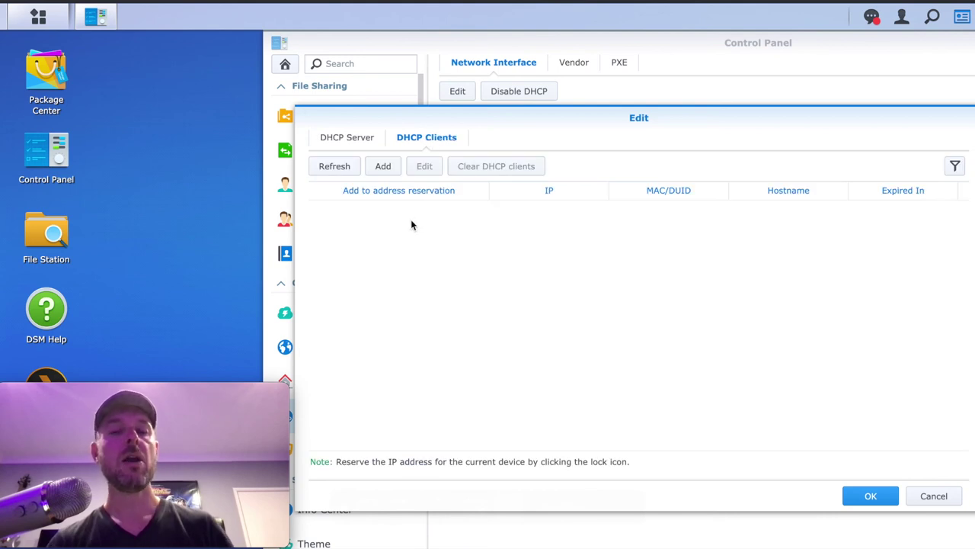